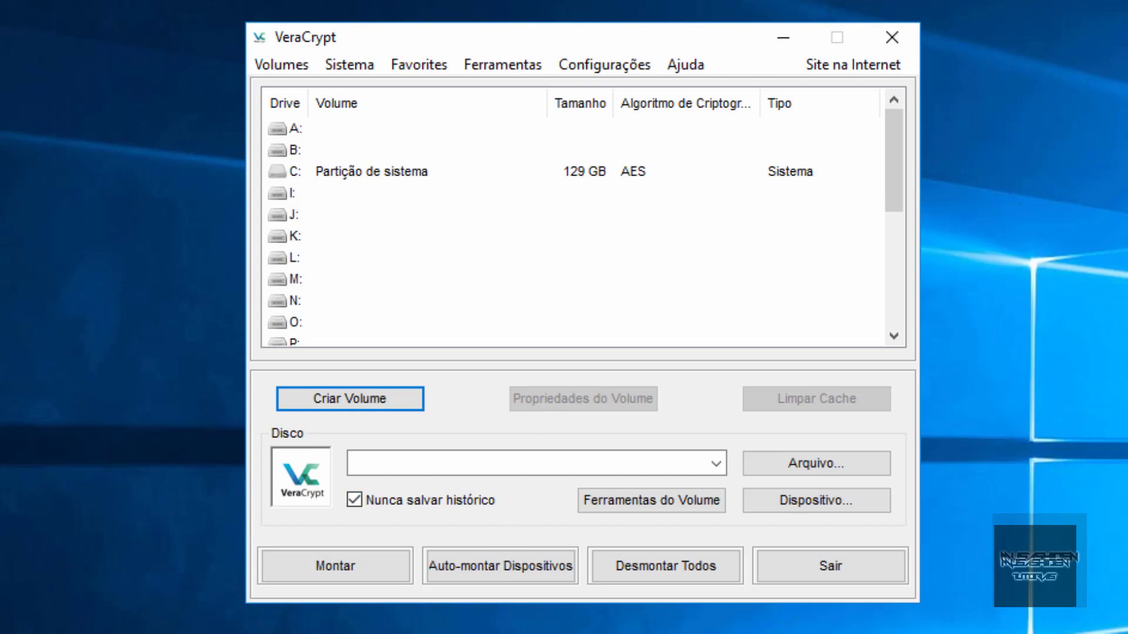
left_click(473, 620)
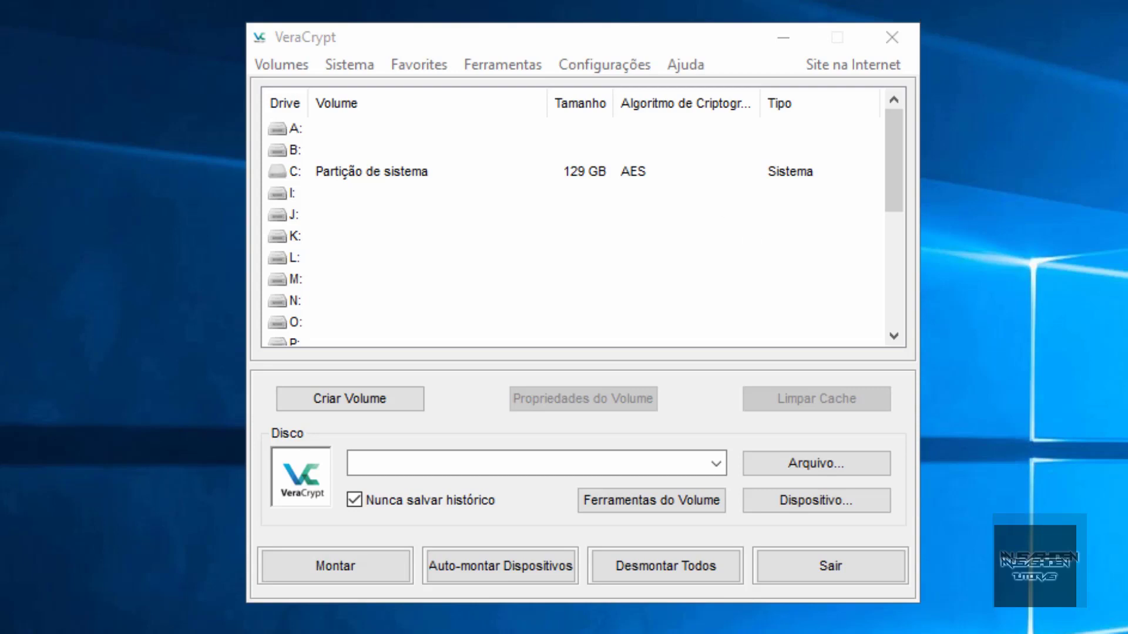
left_click_drag(534, 49, 597, 65)
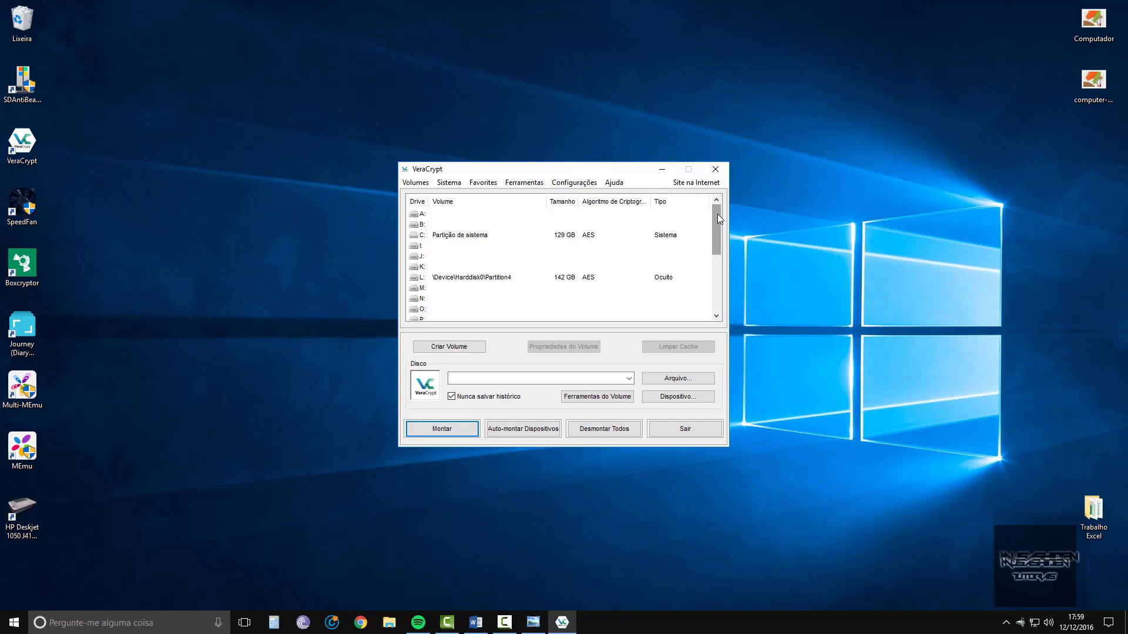
left_click_drag(717, 214, 717, 209)
left_click_drag(717, 206, 718, 209)
Minimize the VeraCrypt window and open the image comparing the disk benchmarks before and after encryption
left_click(663, 169)
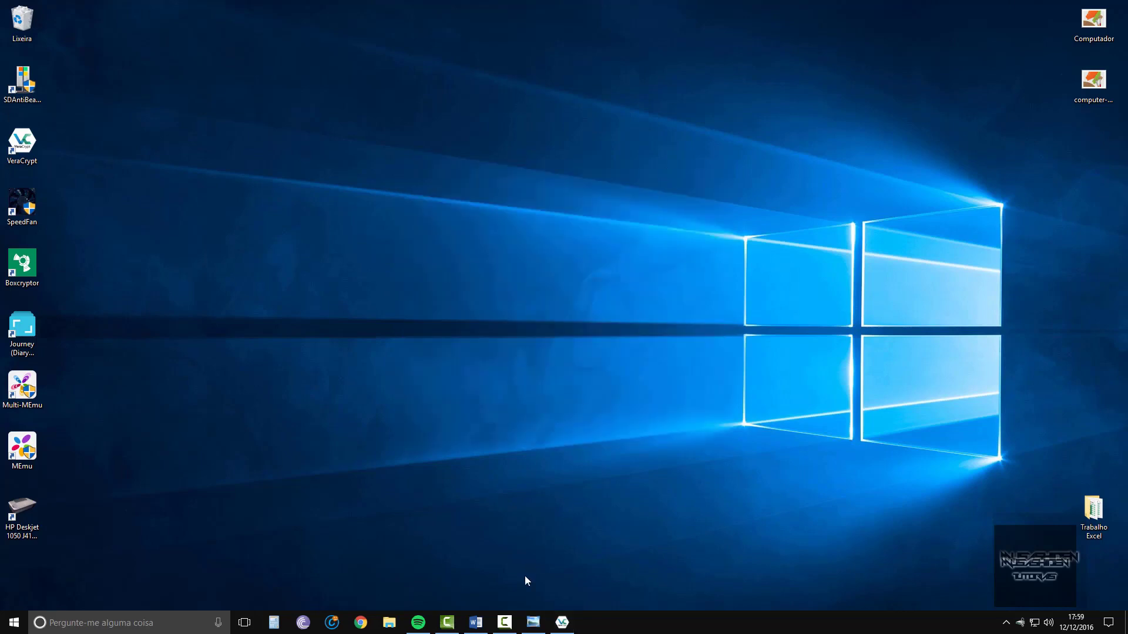
left_click(533, 623)
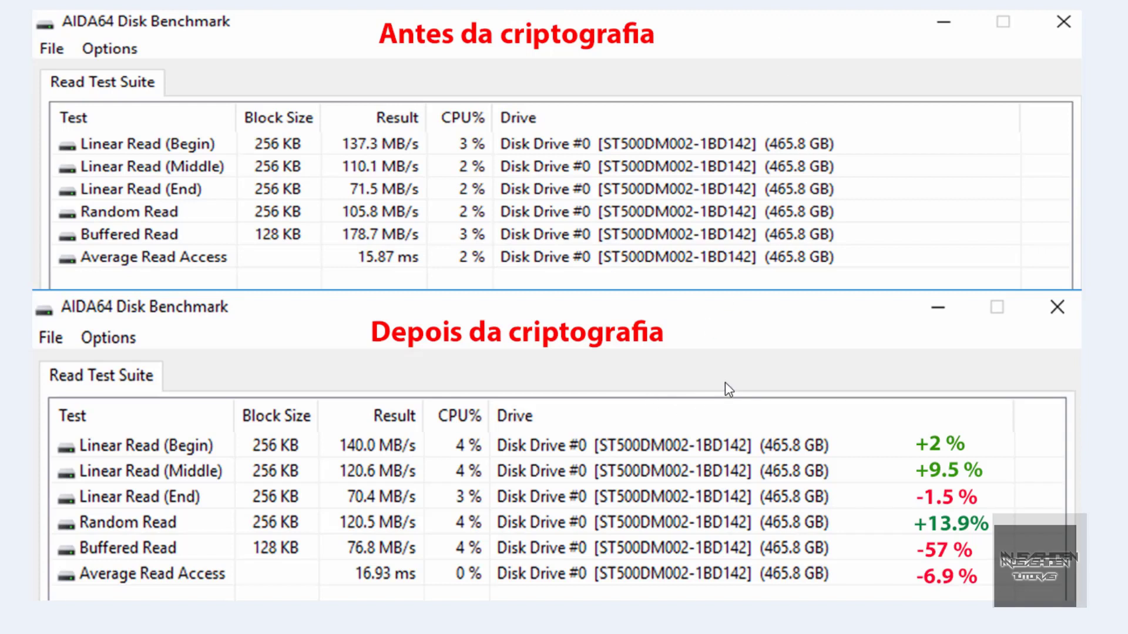
mouse_move(938, 532)
left_mouse_down()
mouse_move(966, 574)
mouse_move(940, 531)
left_mouse_up()
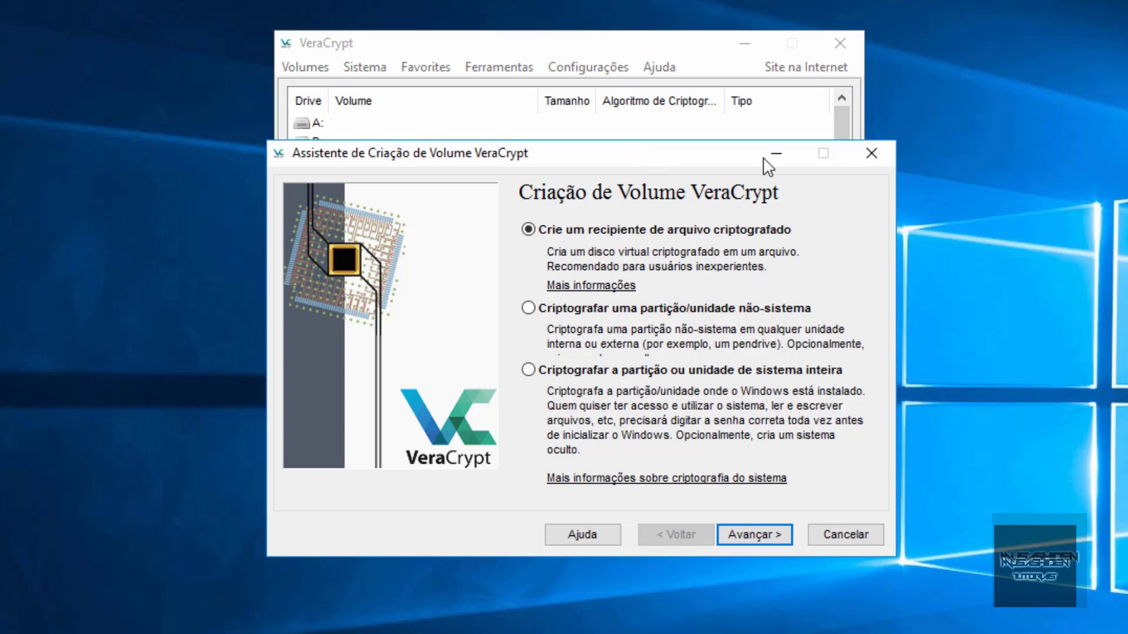
Select encryption of the entire system partition or drive in the volume creation wizard, and close the wizard without proceeding
left_click_drag(702, 163, 668, 111)
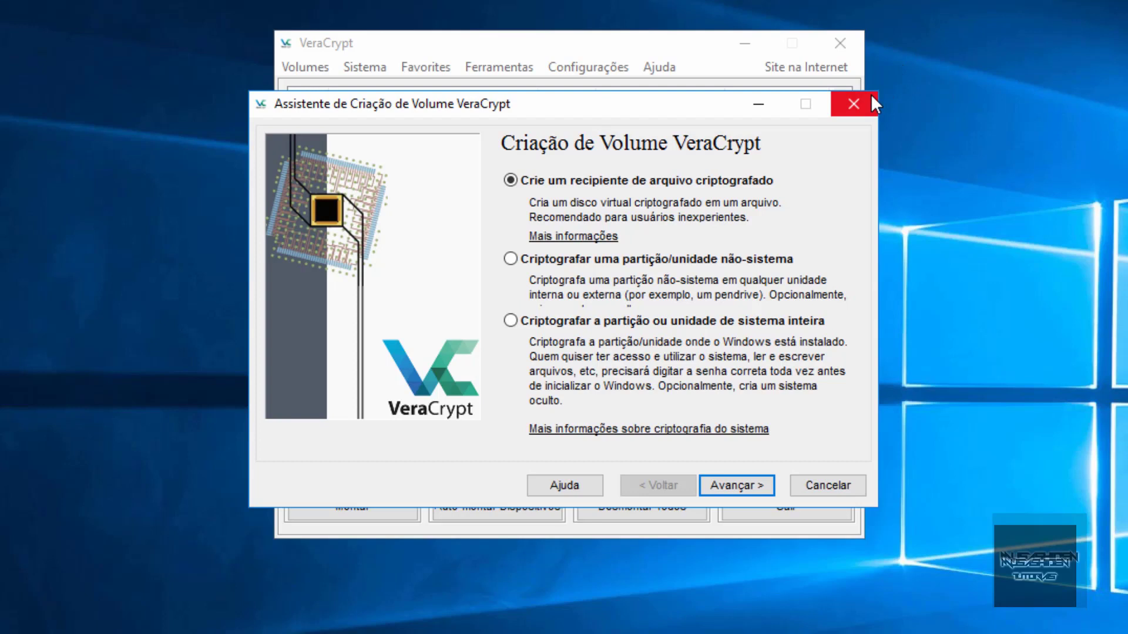
left_click(541, 327)
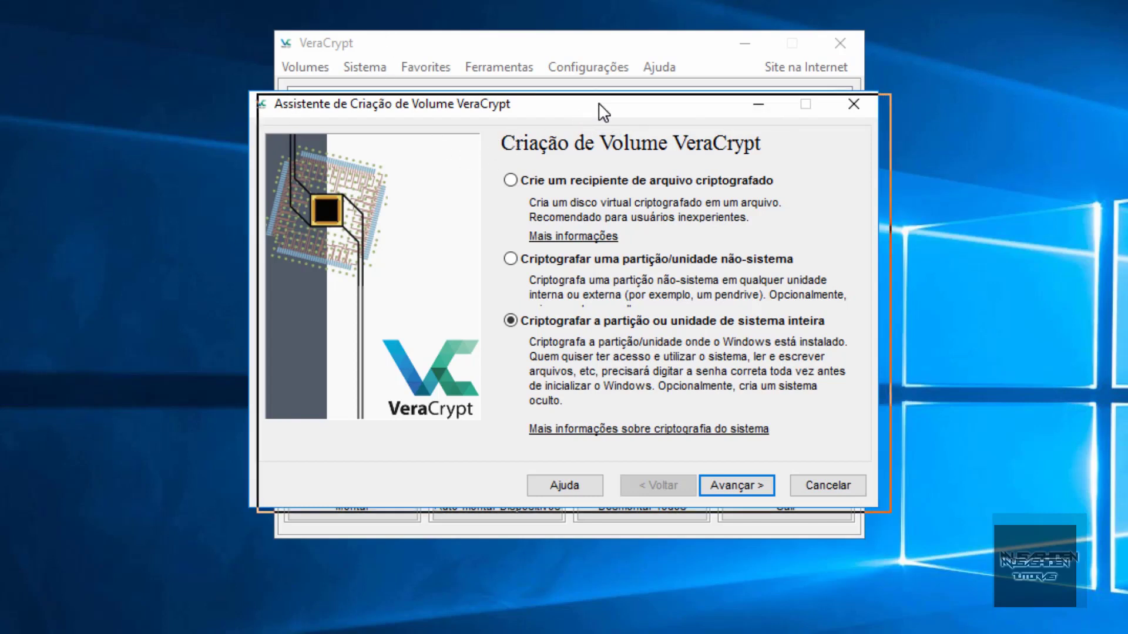
left_click_drag(577, 103, 592, 103)
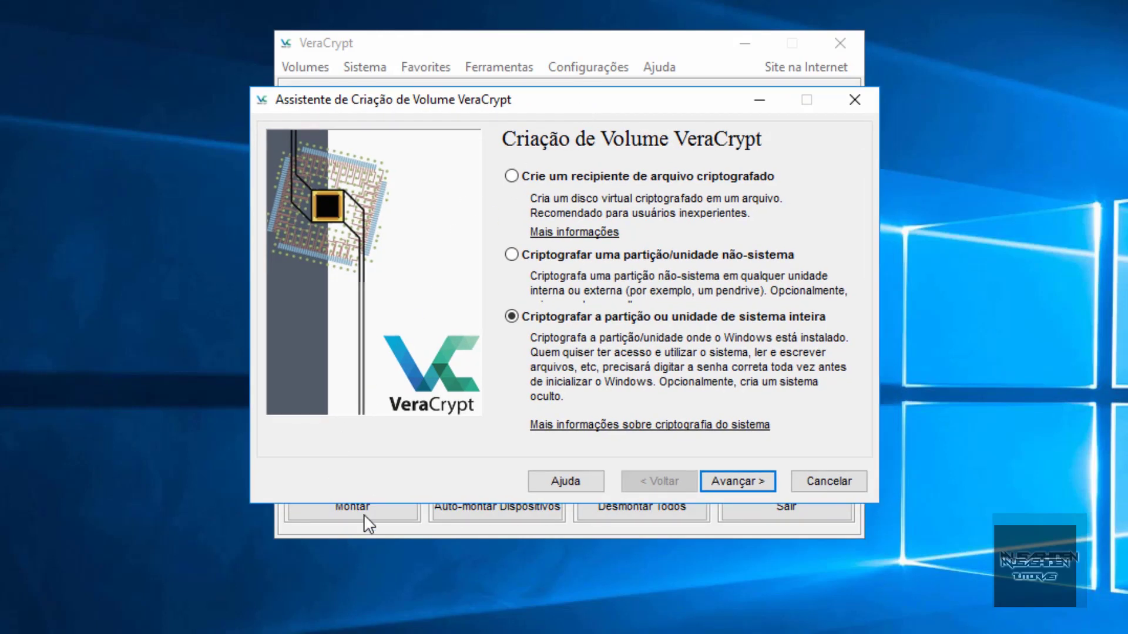
key("super")
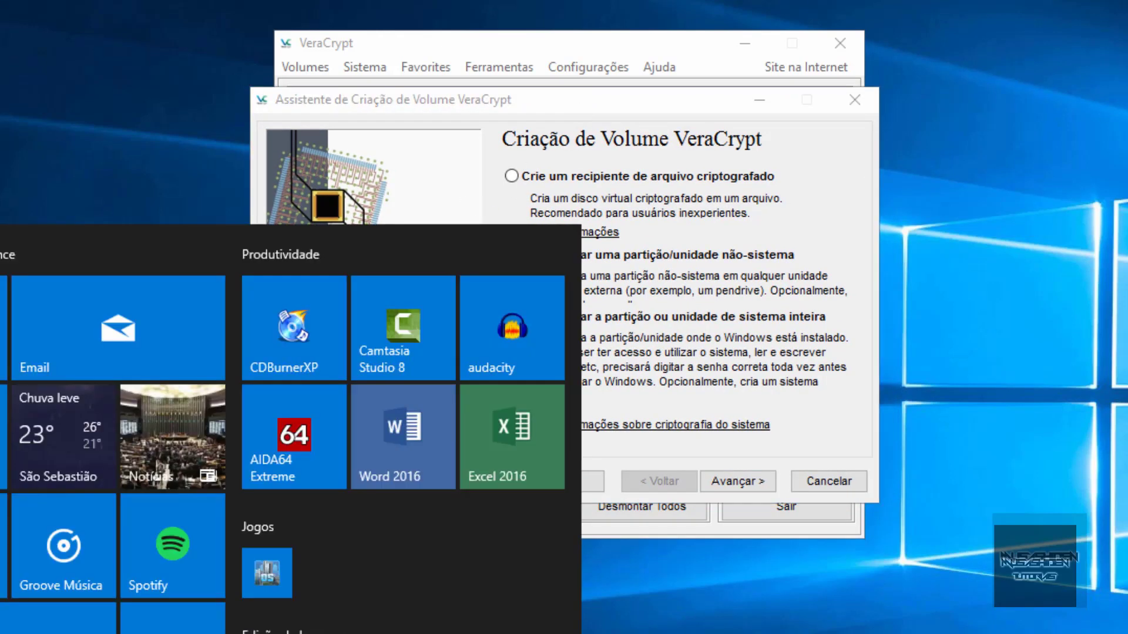
key("super")
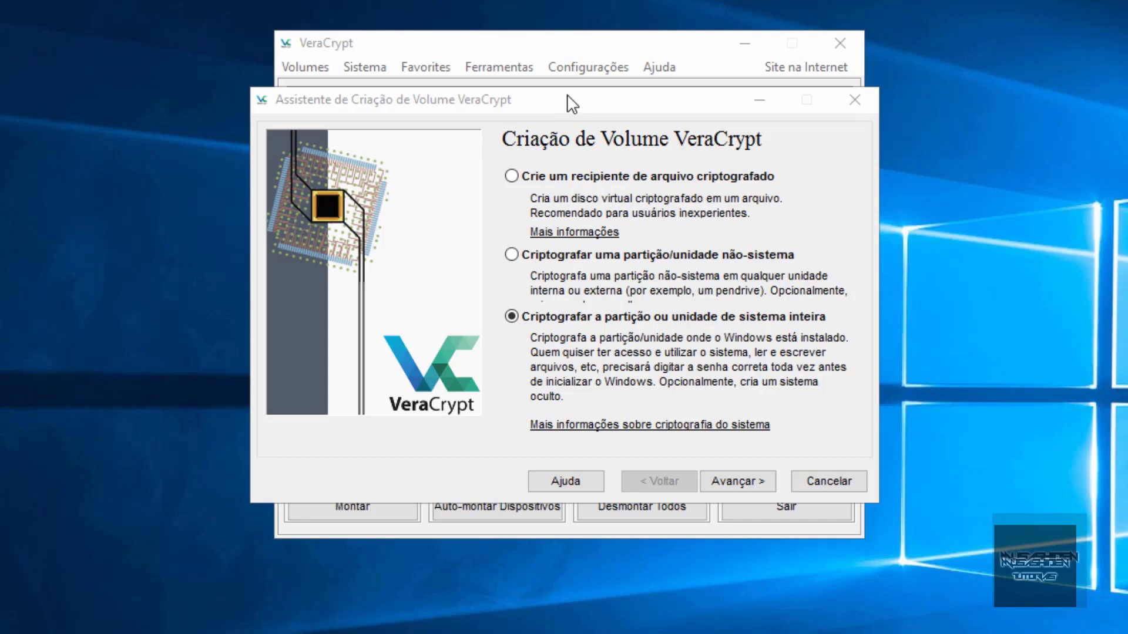
left_click(851, 98)
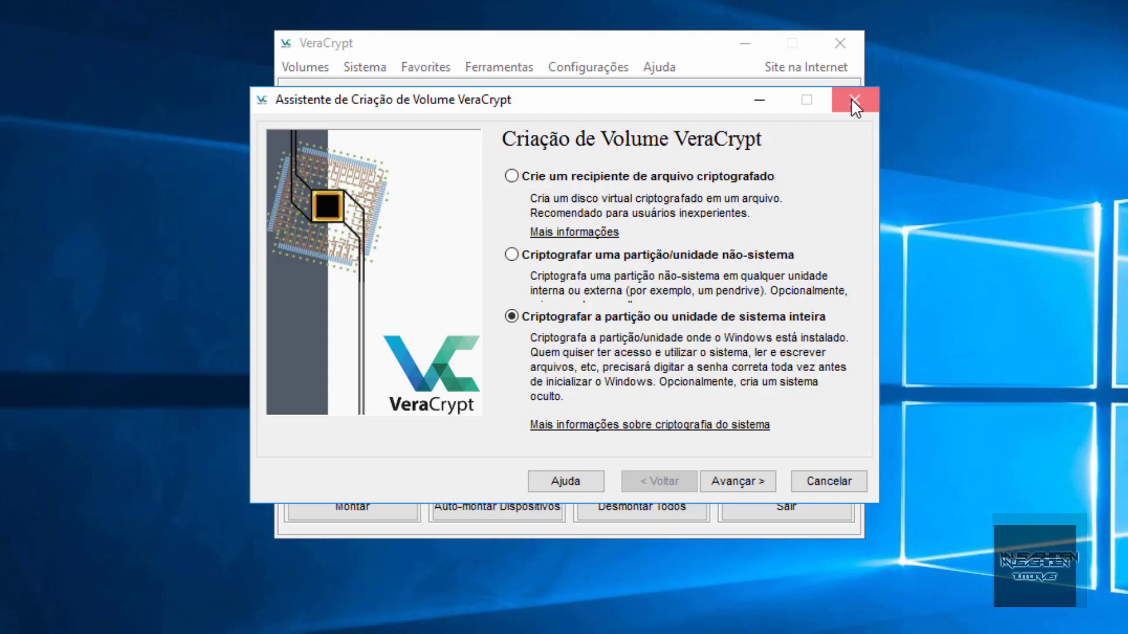
left_click(852, 100)
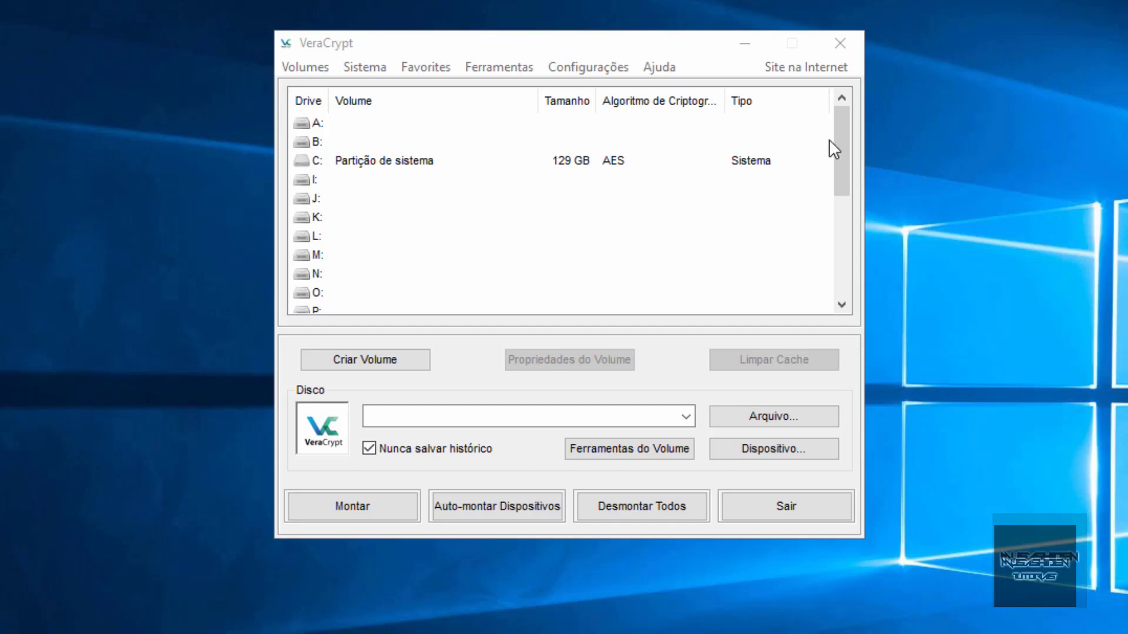
Start a new encrypted file container, choose the hidden VeraCrypt volume type, and go back and close the wizard
left_click(400, 362)
left_click(752, 535)
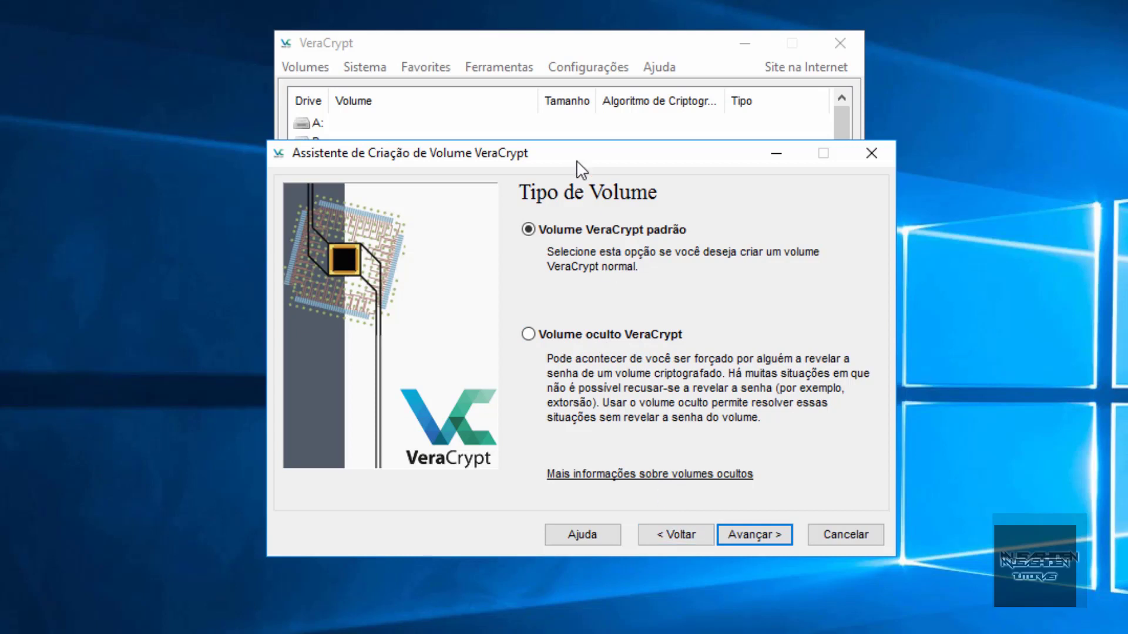
left_click_drag(582, 170, 566, 74)
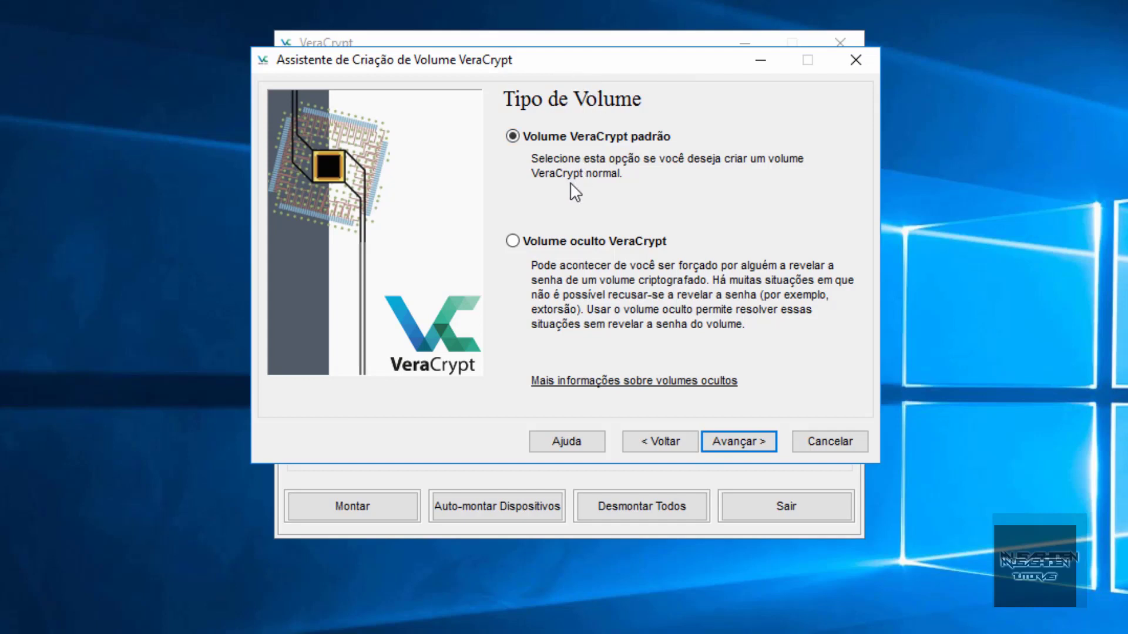
left_click(539, 244)
left_click_drag(796, 439, 778, 456)
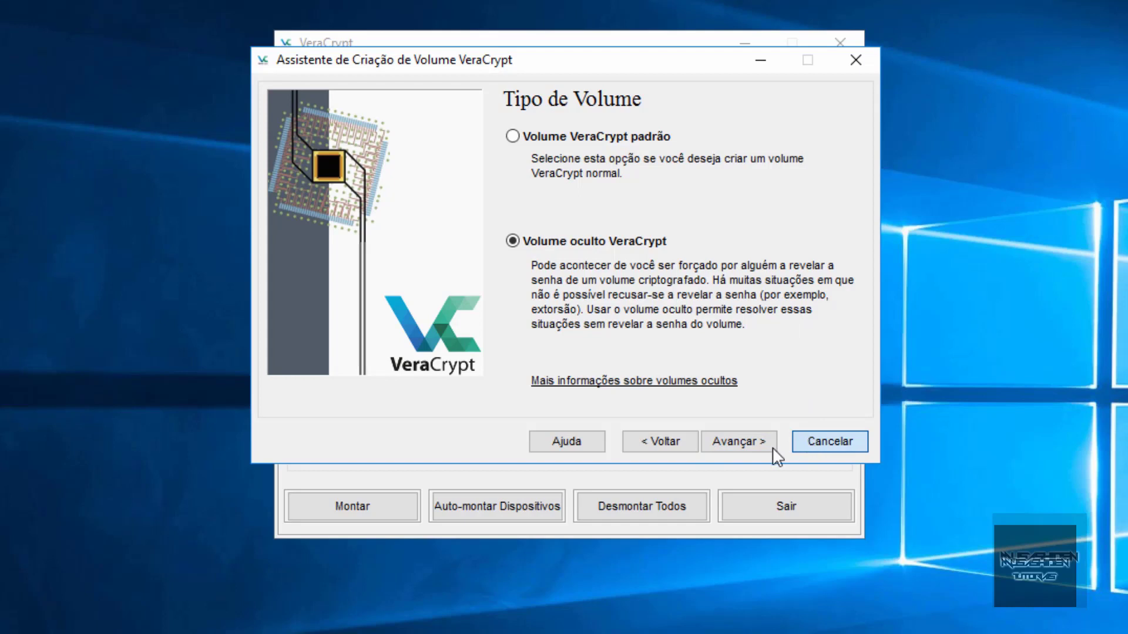
left_click(641, 445)
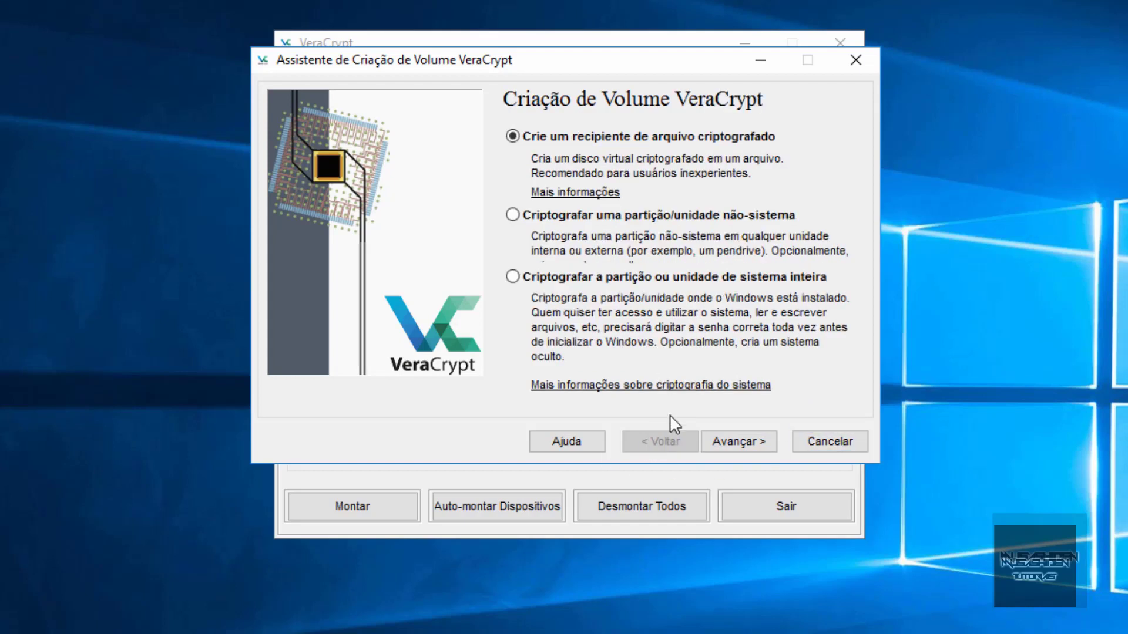
left_click(861, 67)
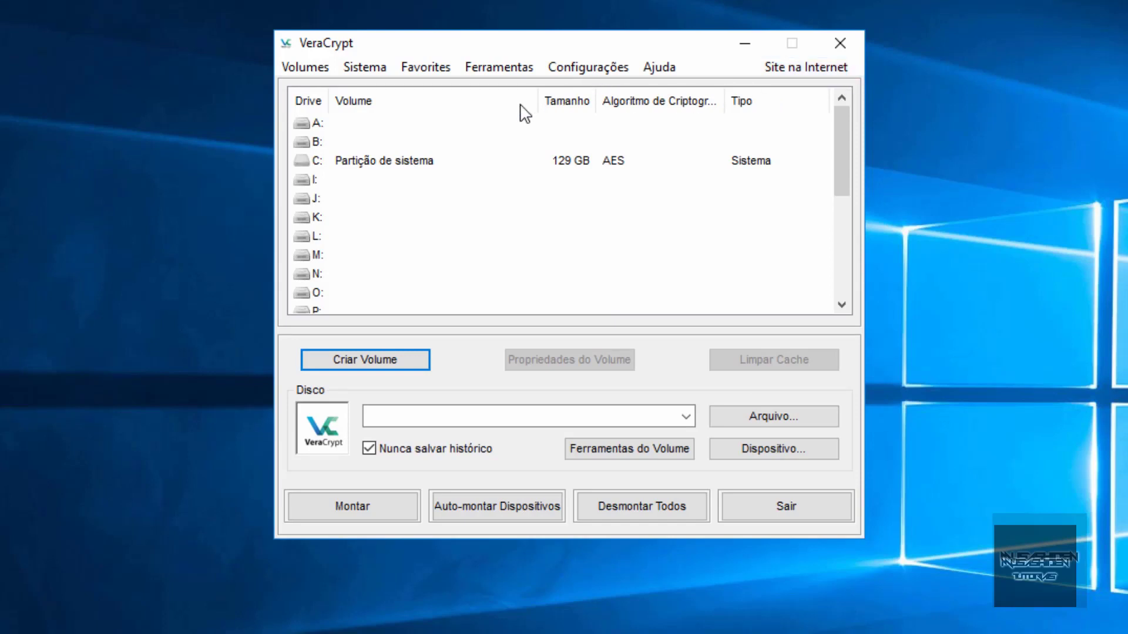
Open the hidden operating system creation command to read its introduction, and dismiss it
left_click(360, 69)
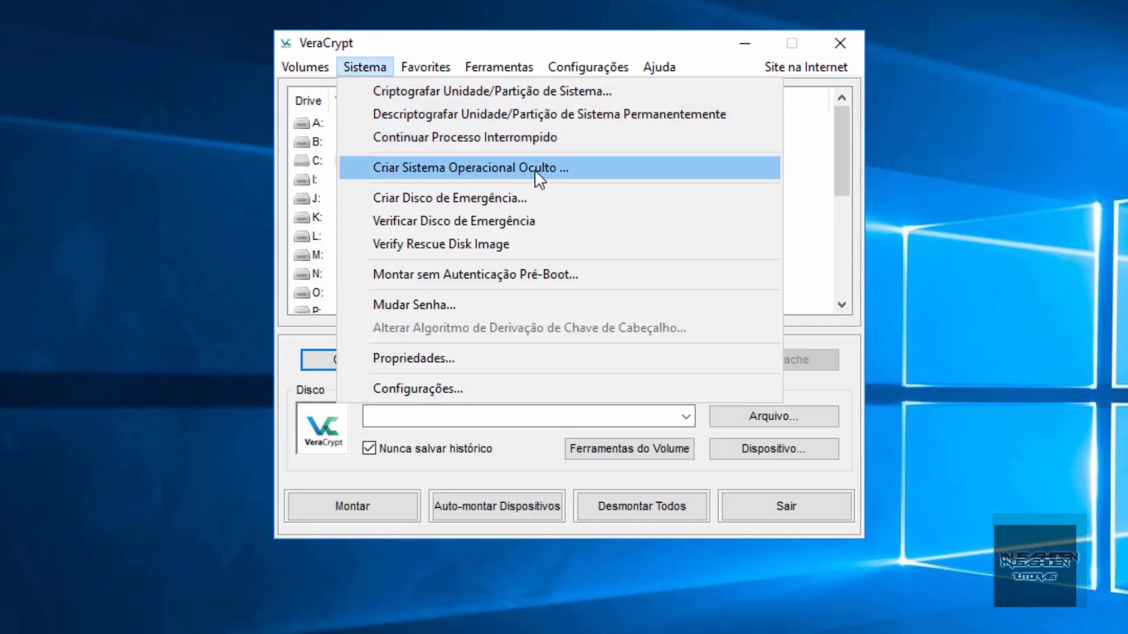
left_click(628, 166)
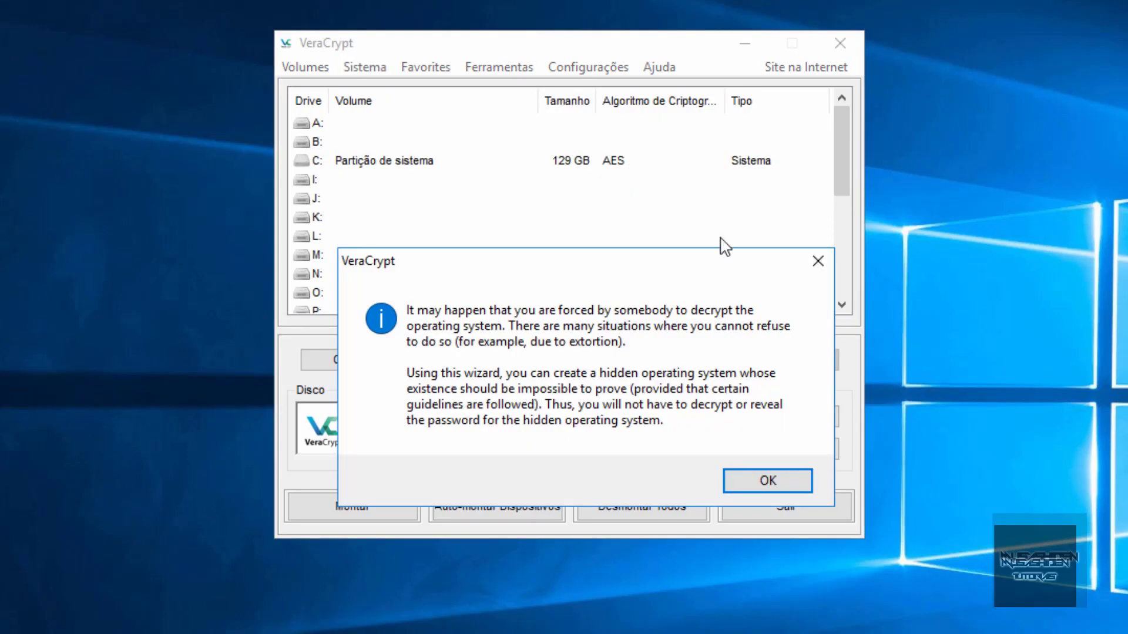
left_click(820, 259)
left_click(821, 267)
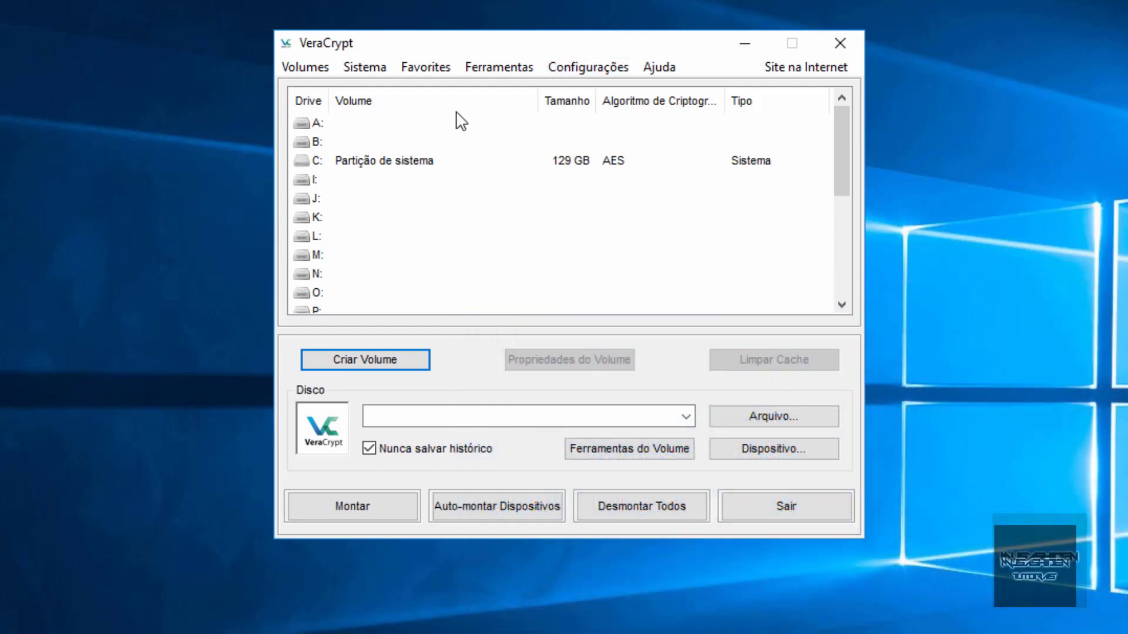
View the VeraCrypt version information and close it
left_click(666, 74)
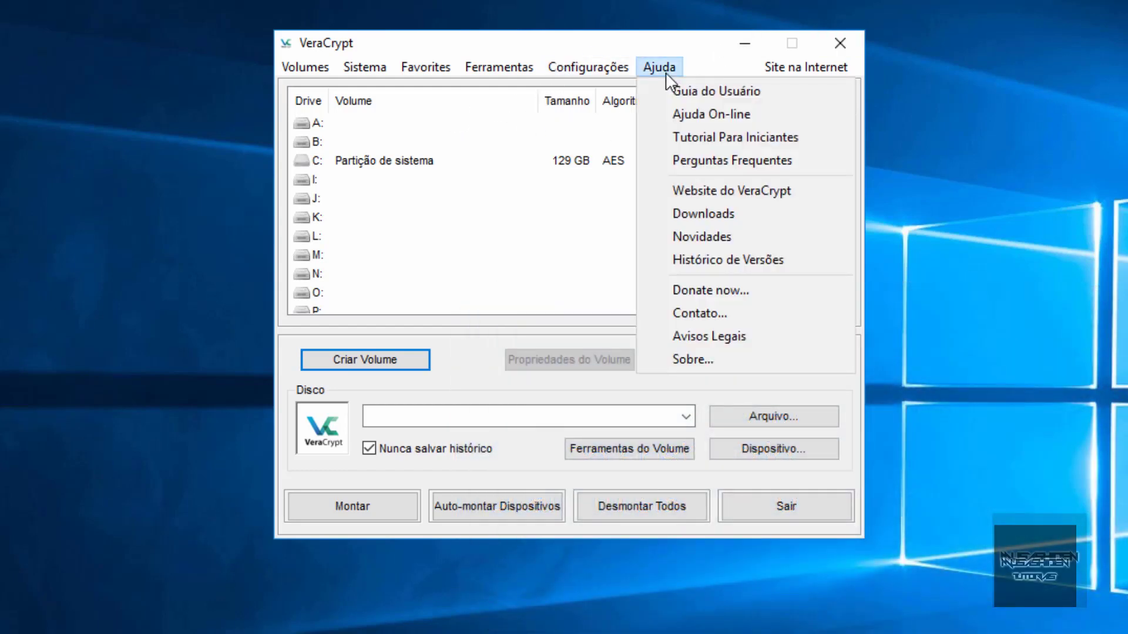
left_click(756, 359)
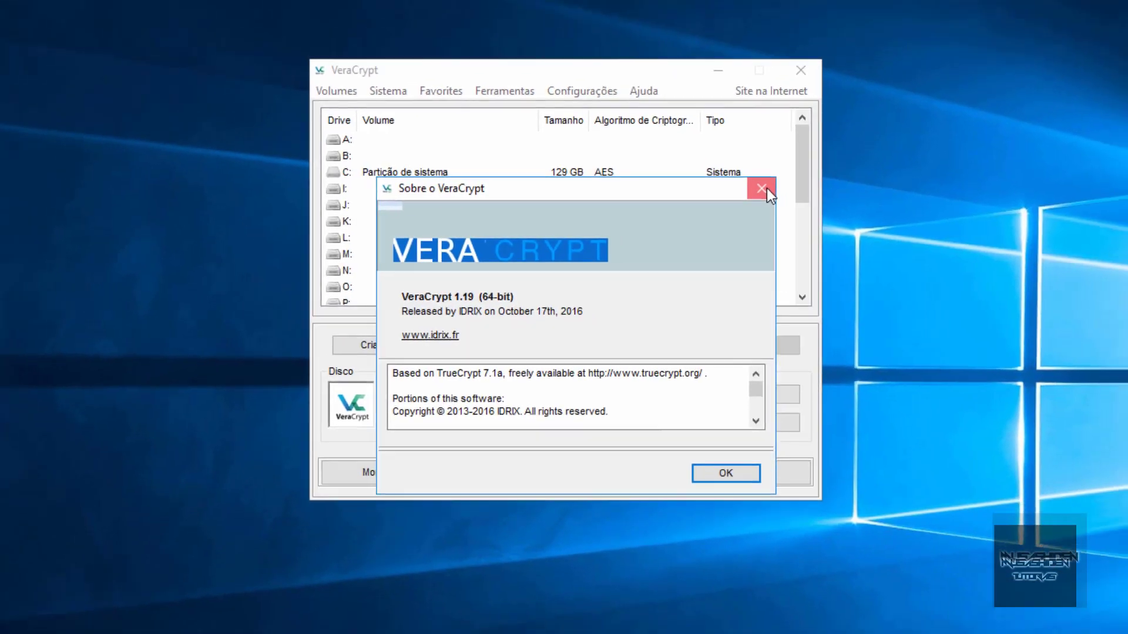
left_click(796, 179)
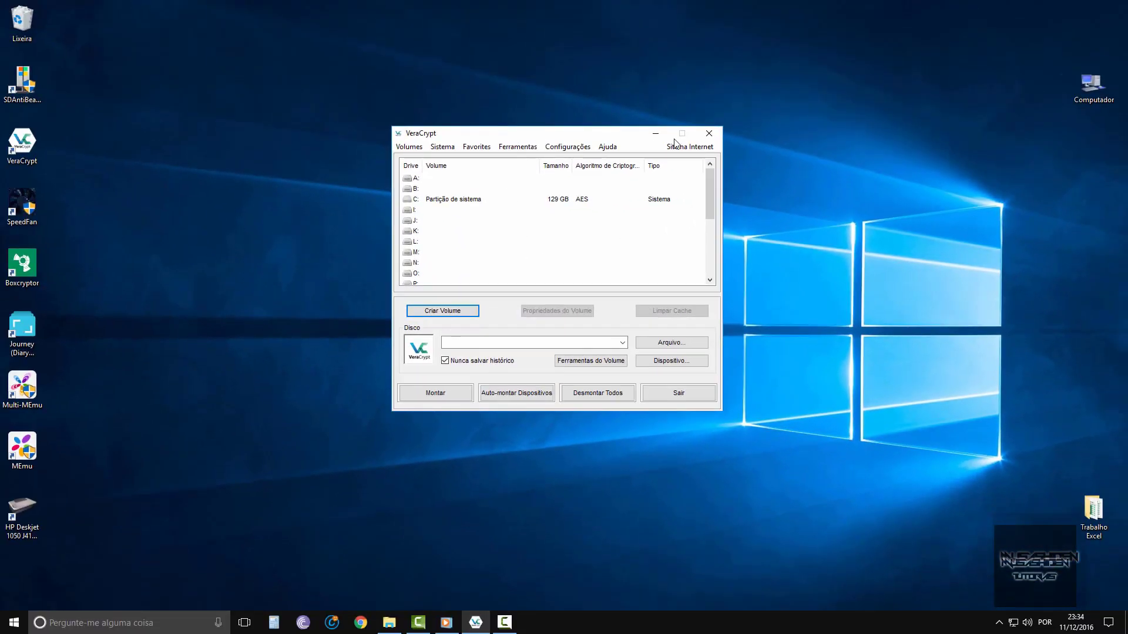
Switch to Chrome and look through the VeraCrypt project home page on CodePlex
left_click(332, 623)
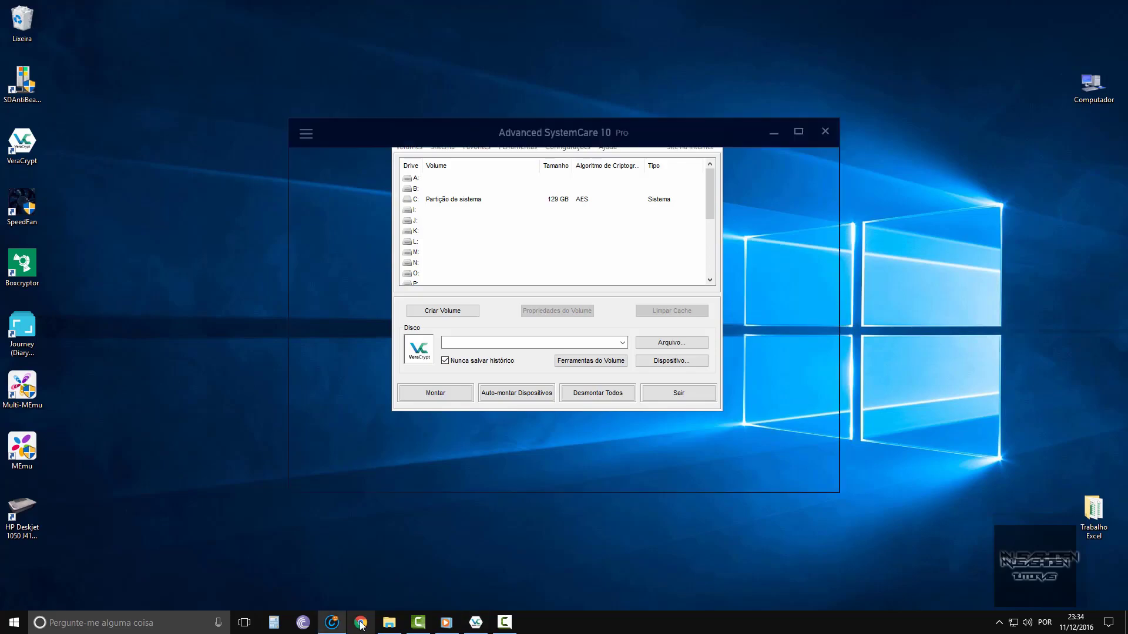
left_click(361, 623)
left_click(136, 160)
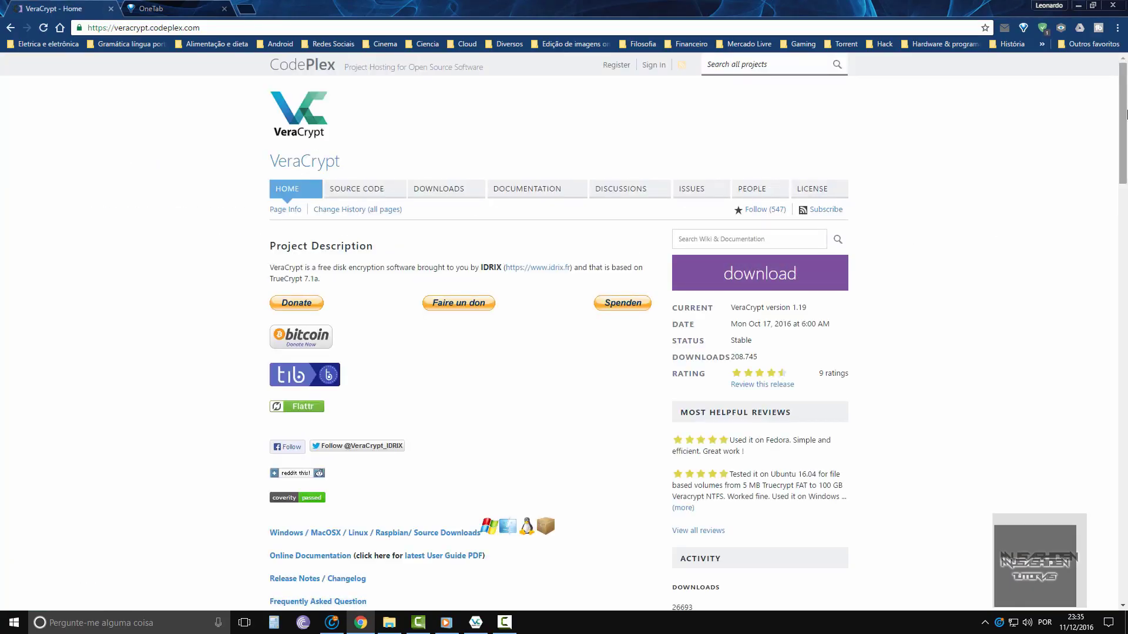
scroll(1126, 113, "down", 7)
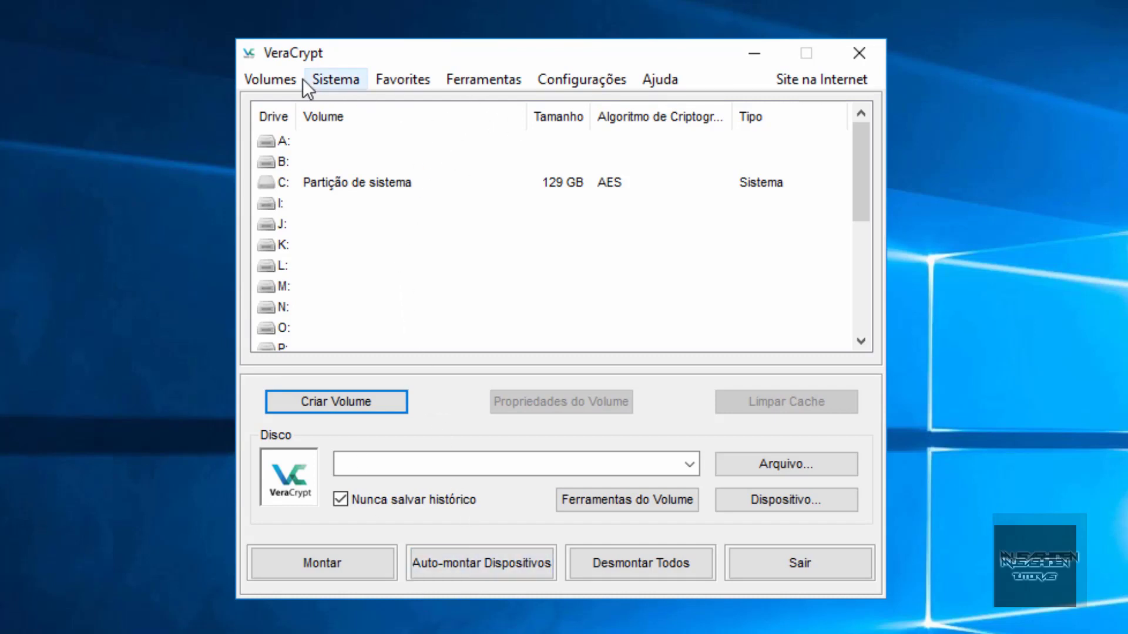
left_click(275, 80)
mouse_move(623, 82)
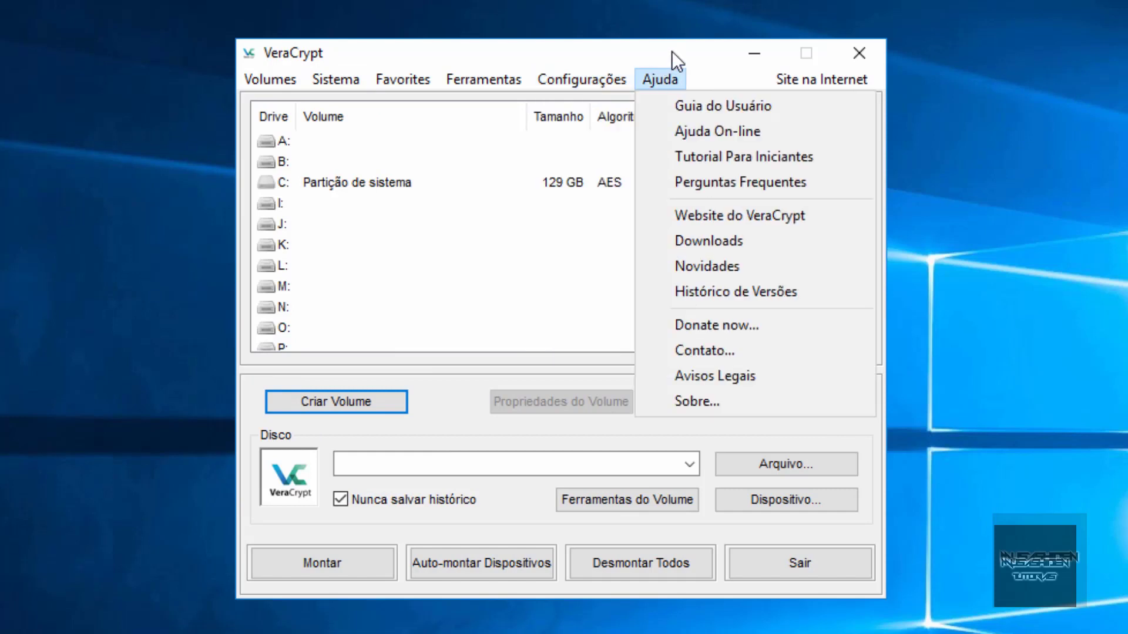
left_click(660, 51)
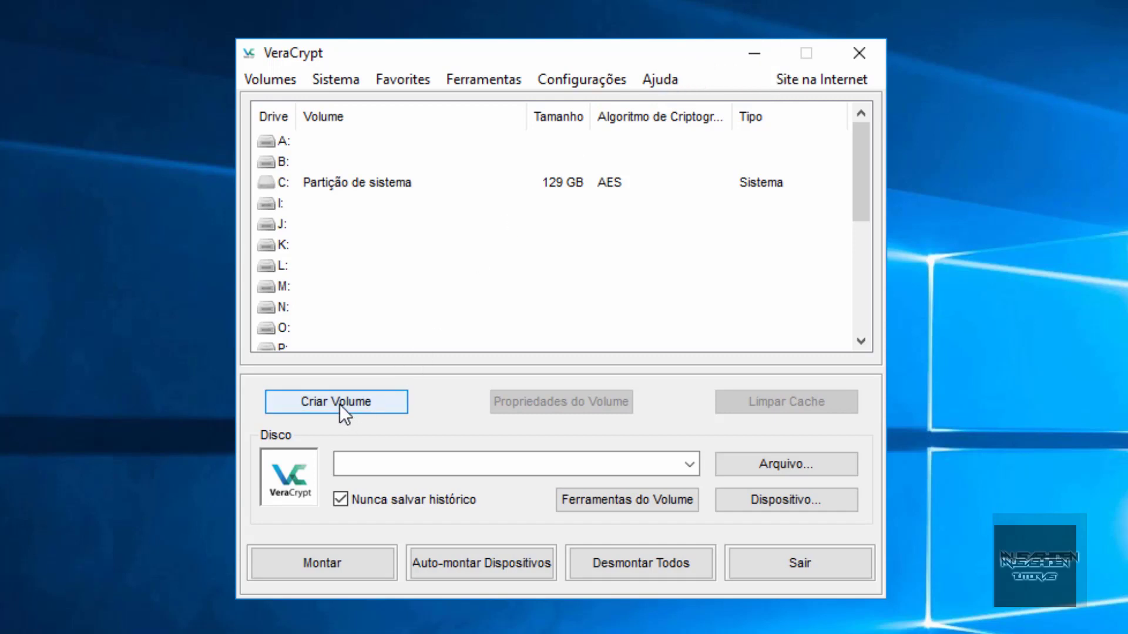
Start creating a new volume and choose the option to create an encrypted file container
left_click(270, 81)
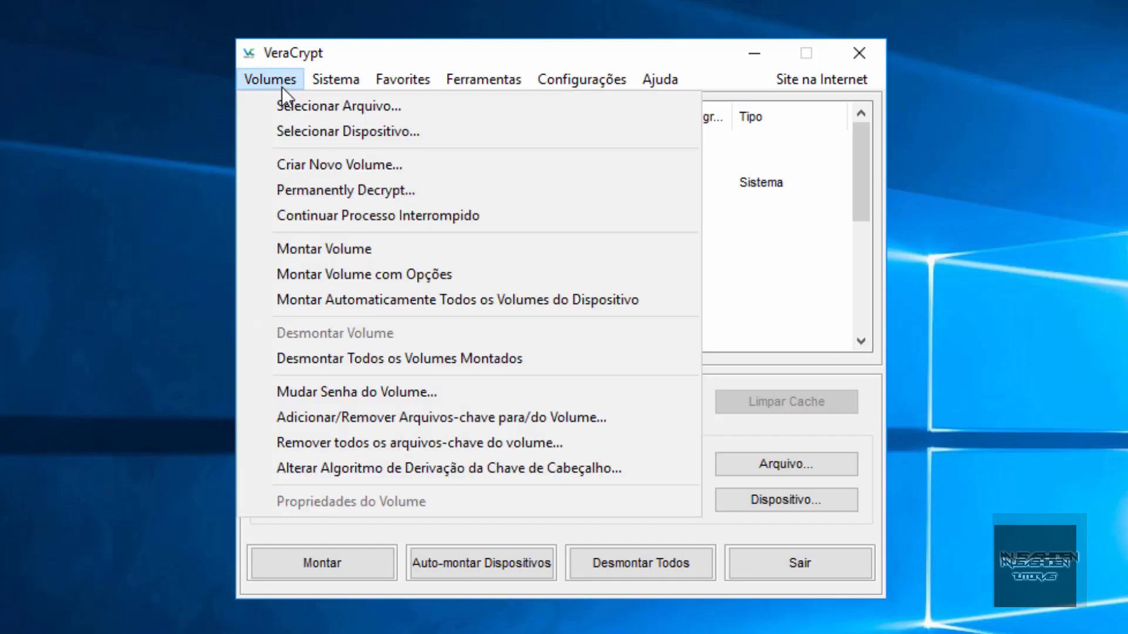
left_click(330, 169)
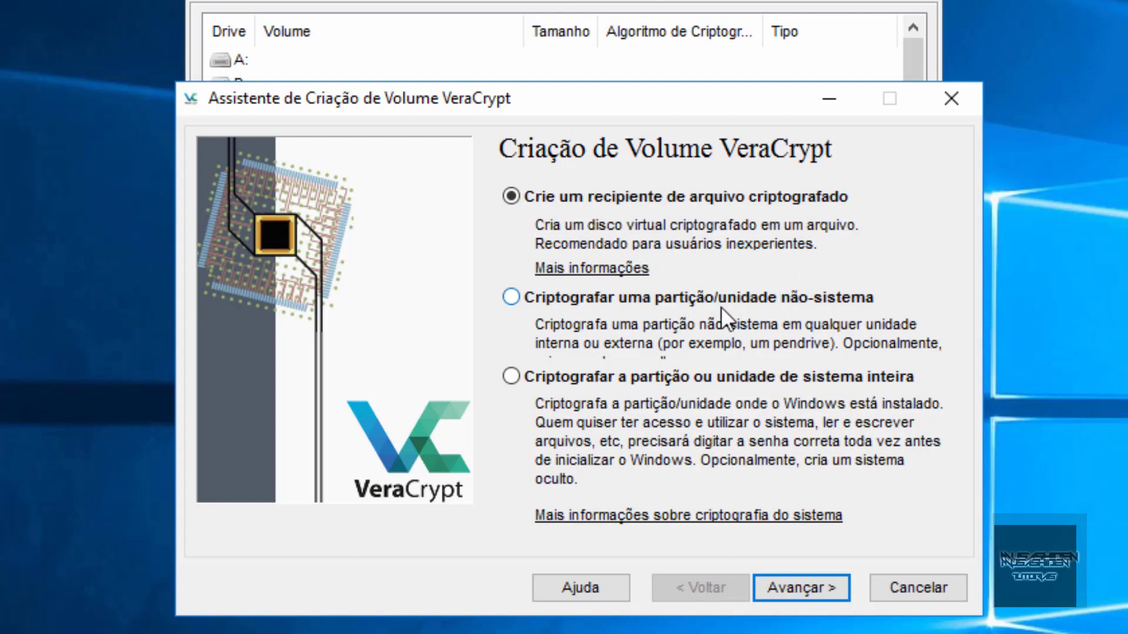
left_click(561, 305)
left_click(734, 386)
left_click(641, 199)
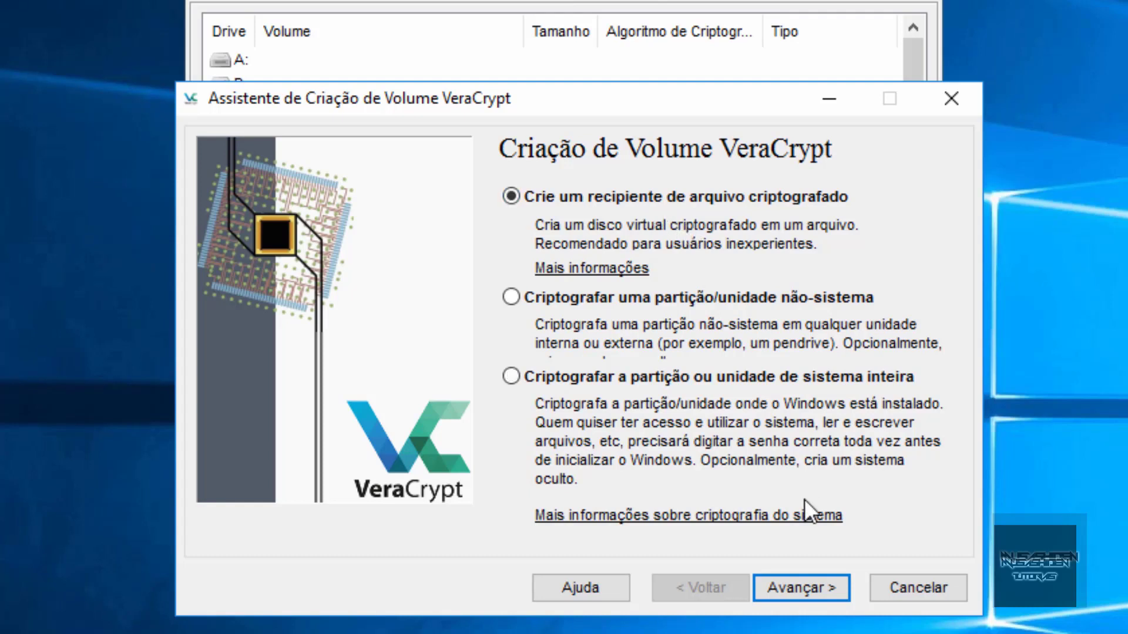